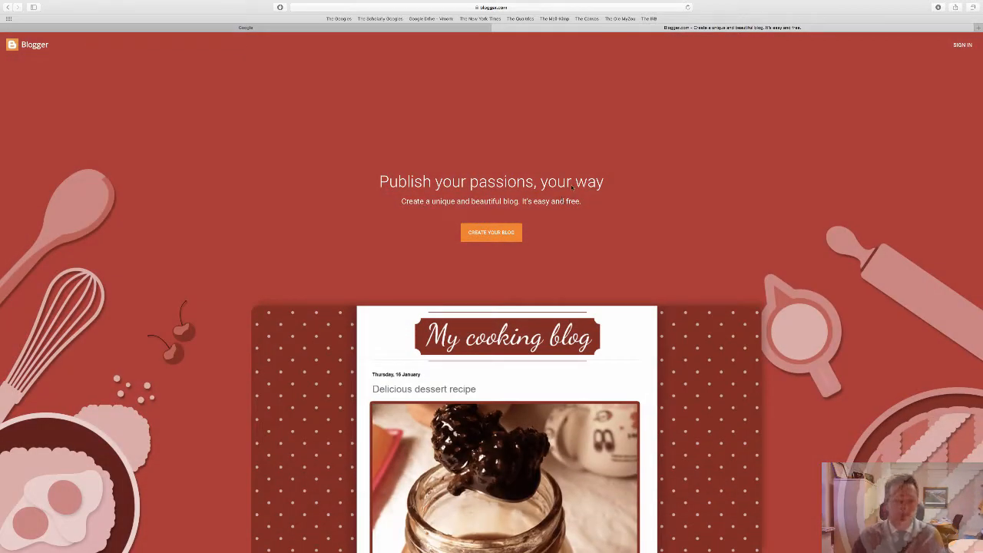
{"action": "left_click", "coordinate": [547, 8]}
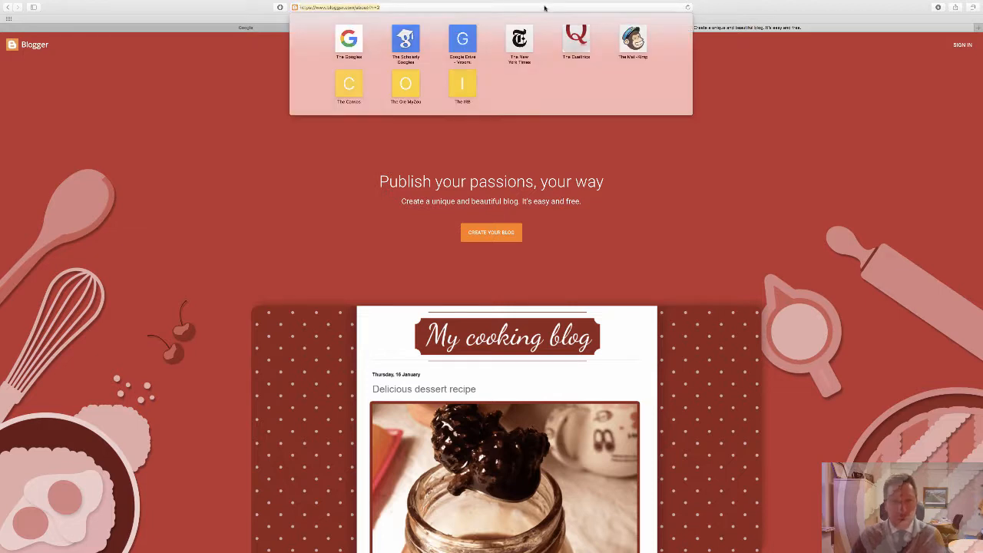
{"action": "left_click", "coordinate": [308, 193]}
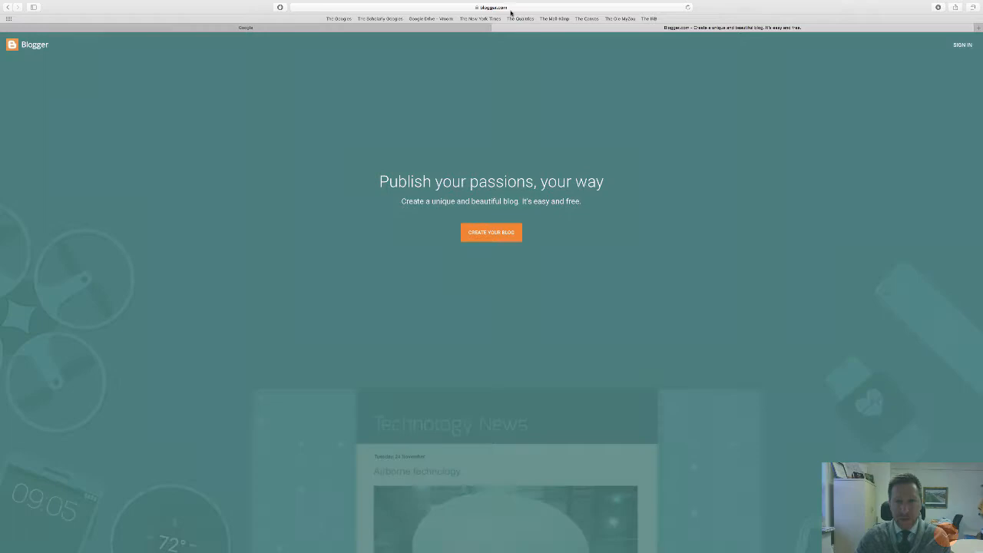
{"action": "left_click", "coordinate": [511, 9]}
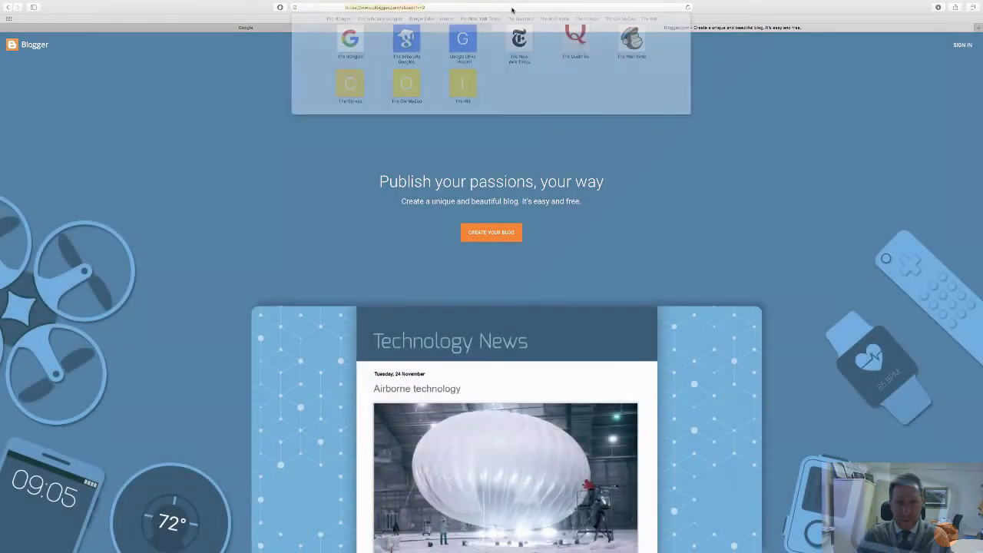
{"action": "left_click", "coordinate": [378, 160]}
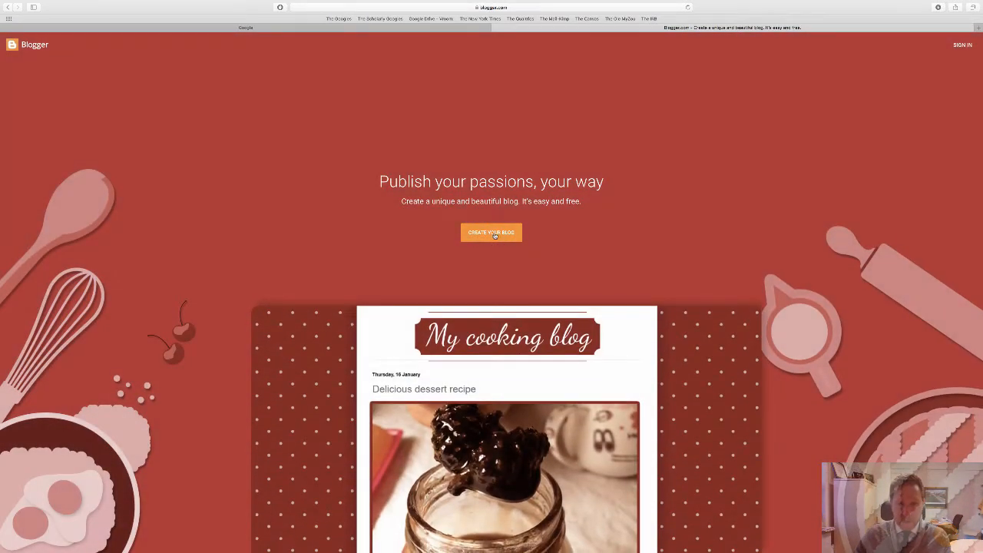
- Start creating a blog with a limited Blogger profile, entering the owner's full name as the display name
{"action": "left_click", "coordinate": [495, 234]}
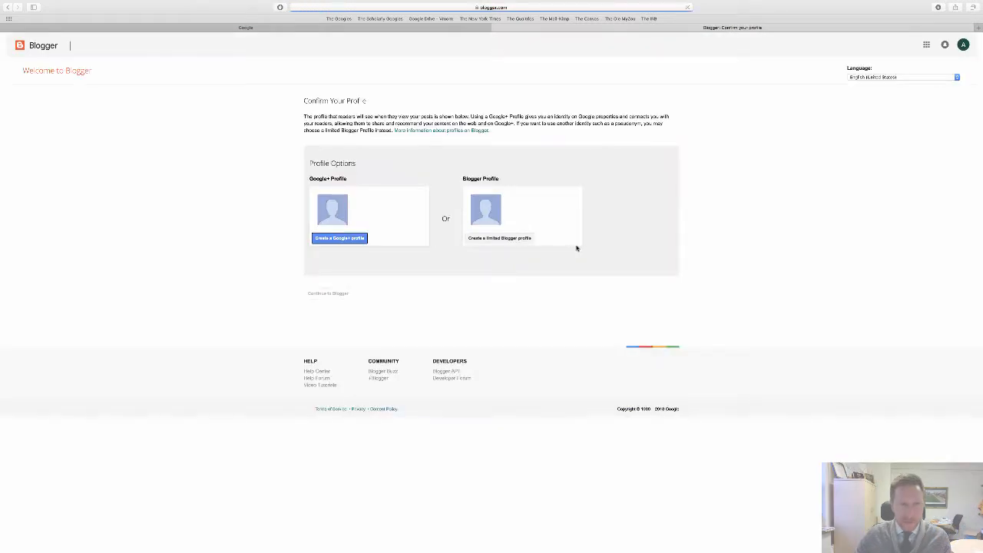
{"action": "left_click", "coordinate": [510, 240]}
{"action": "left_click", "coordinate": [352, 190]}
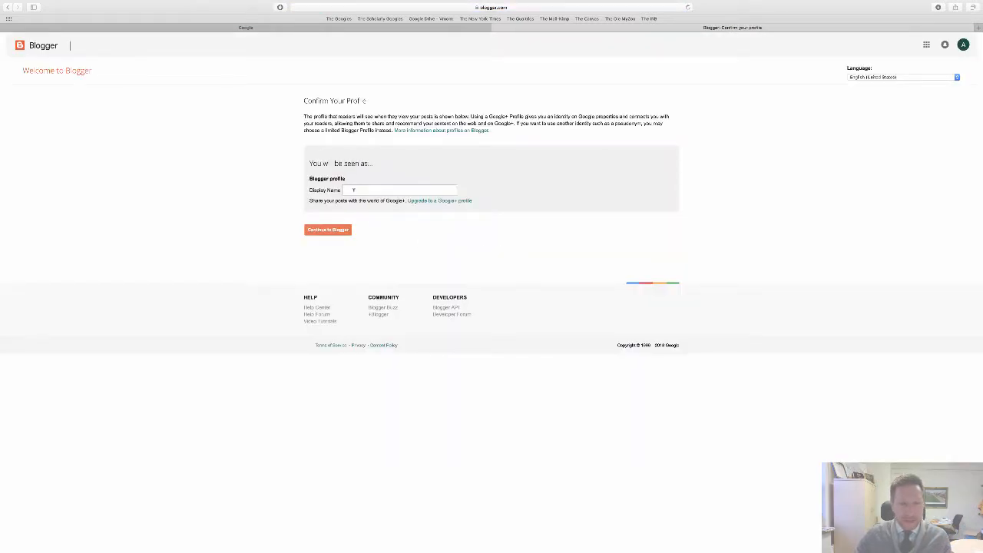
{"action": "type", "text": "Adam Getzer"}
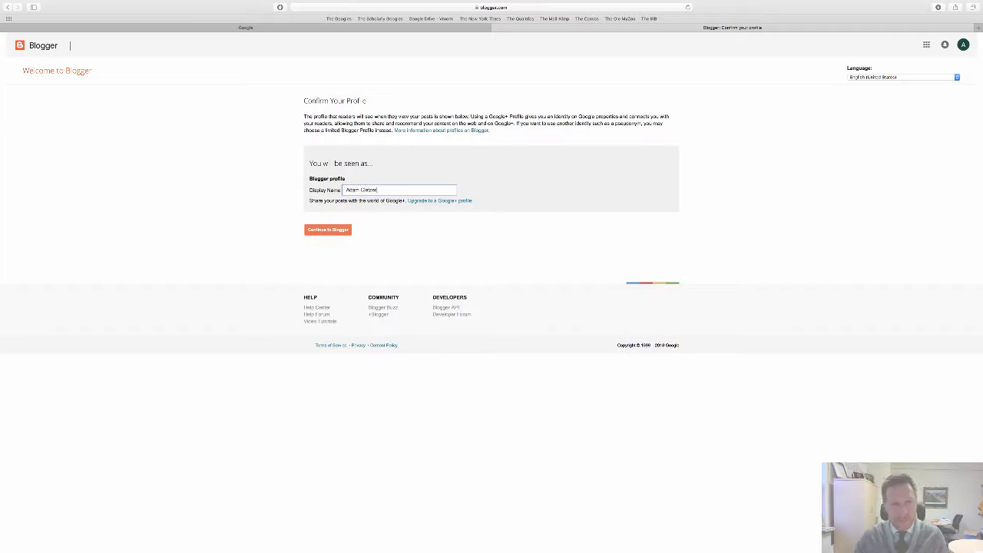
{"action": "left_click", "coordinate": [328, 229]}
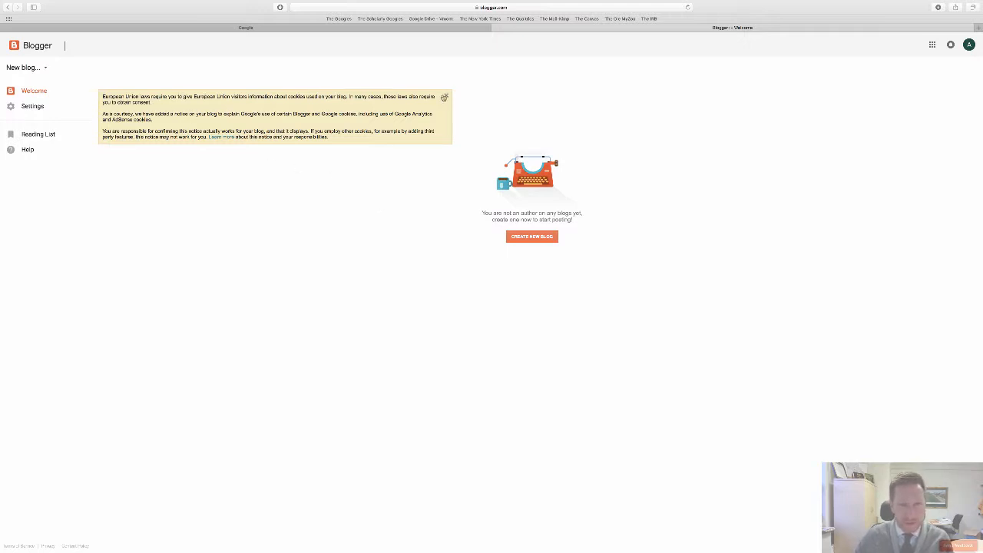
- Dismiss the cookie notice and begin a new blog titled with the owner's first name in possessive form plus "Bogus Blog Account"
{"action": "left_click", "coordinate": [445, 96]}
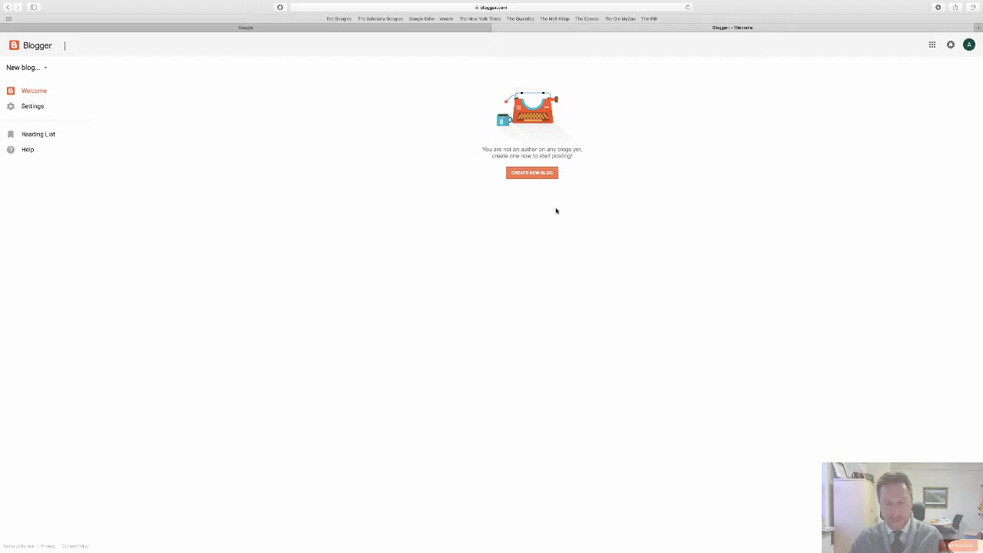
{"action": "left_click", "coordinate": [528, 174]}
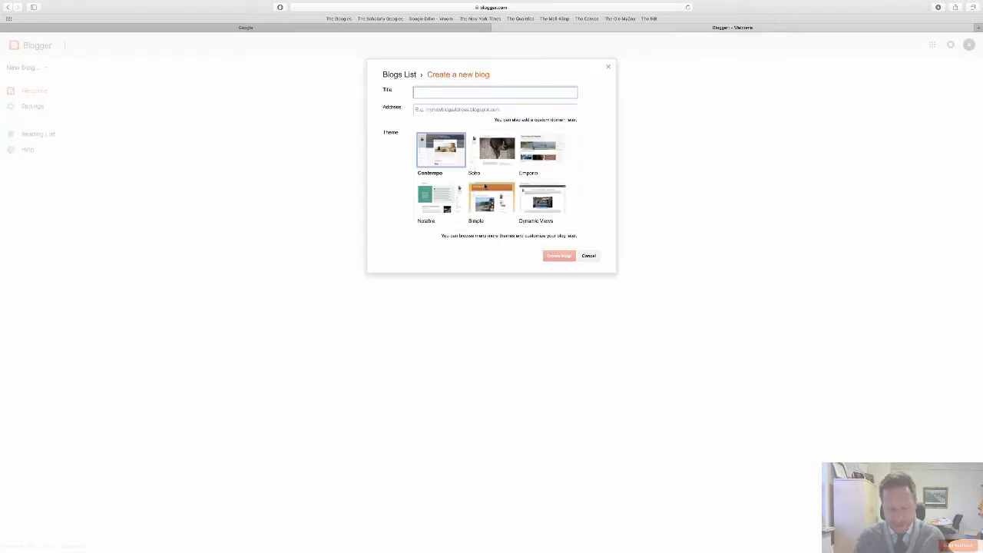
{"action": "type", "text": "Ada"}
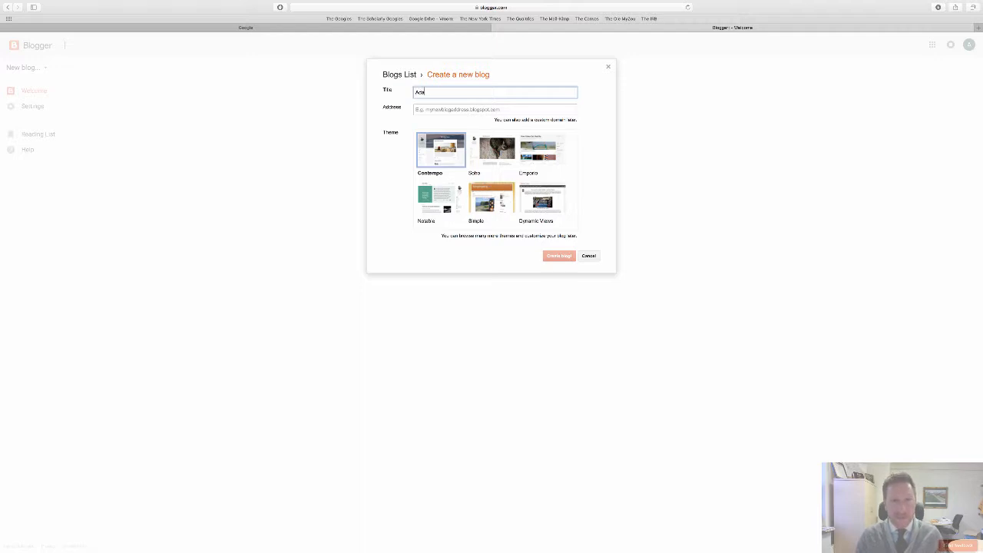
{"action": "type", "text": "m's blogus Blog Account"}
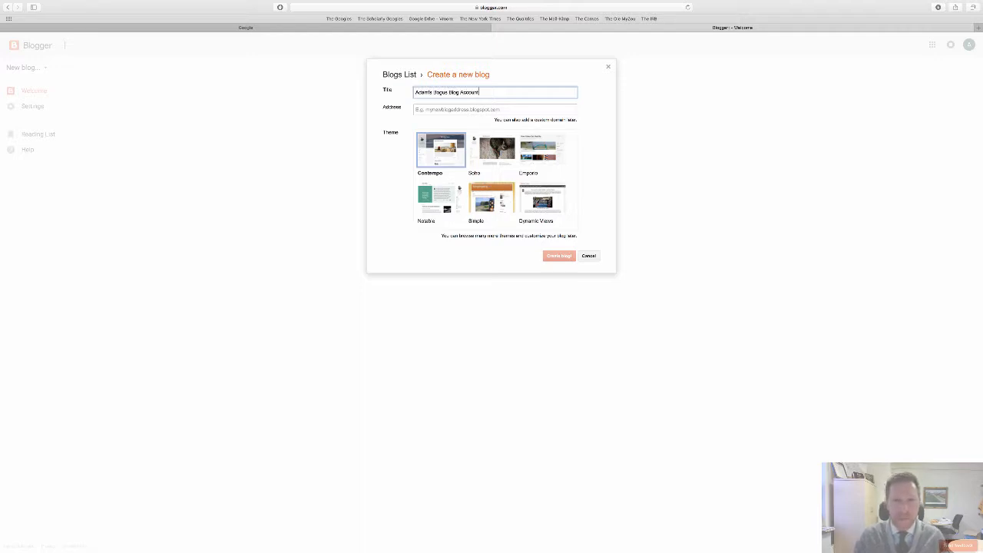
- Set the new blog's address to agedld3010.blogspot.com
{"action": "left_click", "coordinate": [452, 109]}
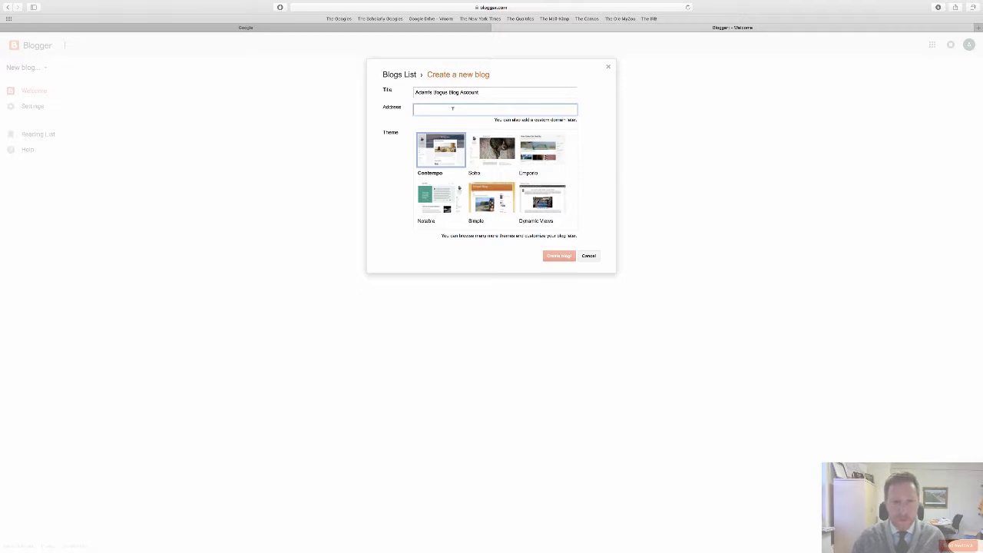
{"action": "left_click", "coordinate": [523, 92]}
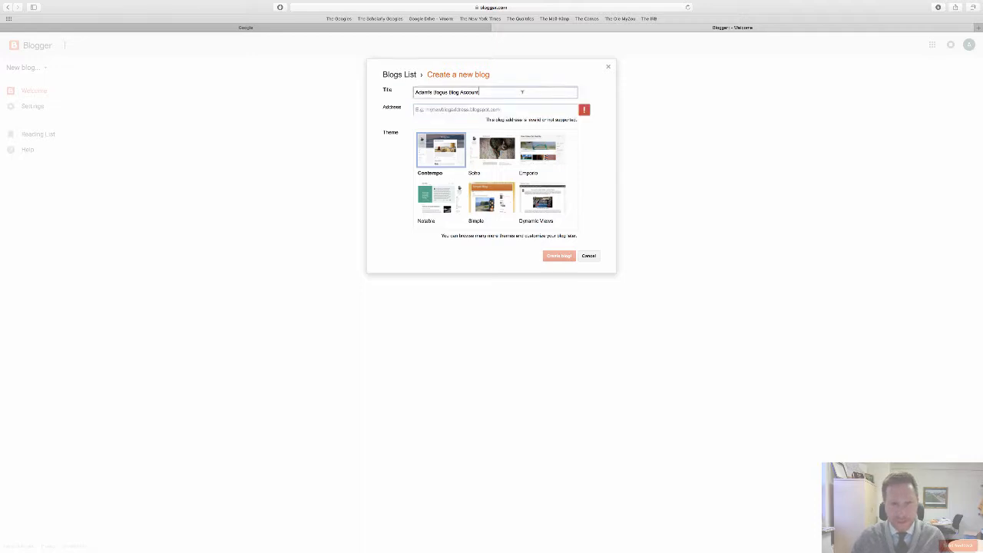
{"action": "left_click", "coordinate": [425, 109]}
{"action": "type", "text": "age"}
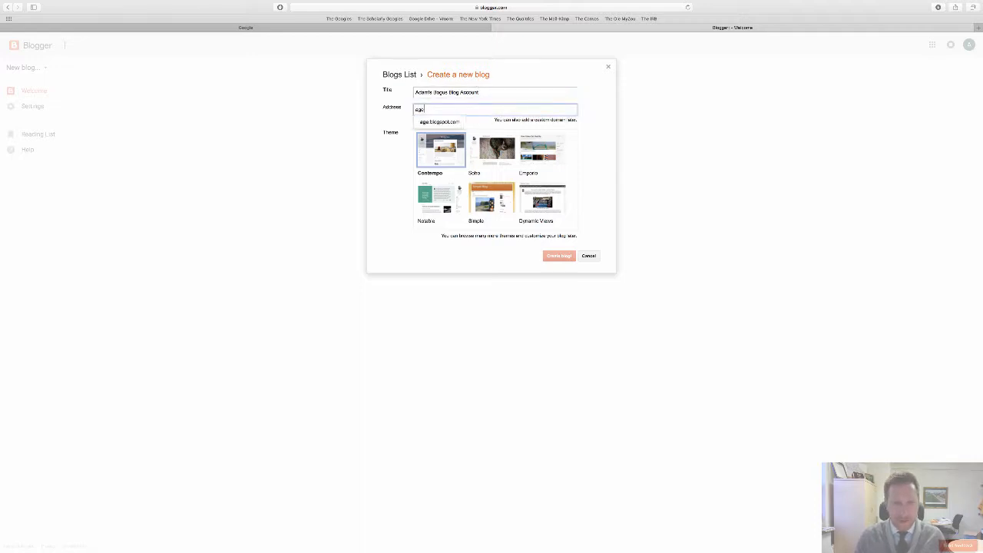
{"action": "type", "text": "dd3010"}
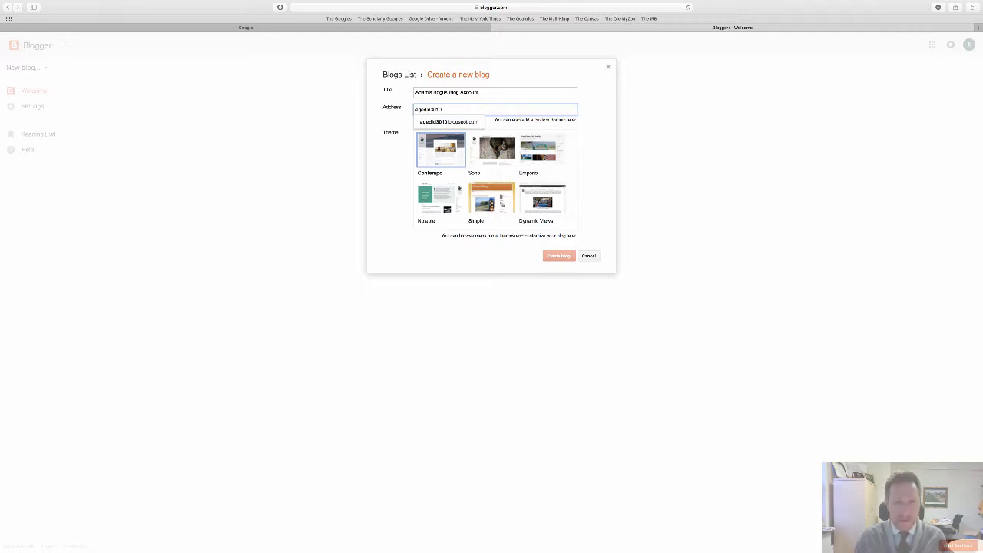
{"action": "left_click", "coordinate": [452, 121]}
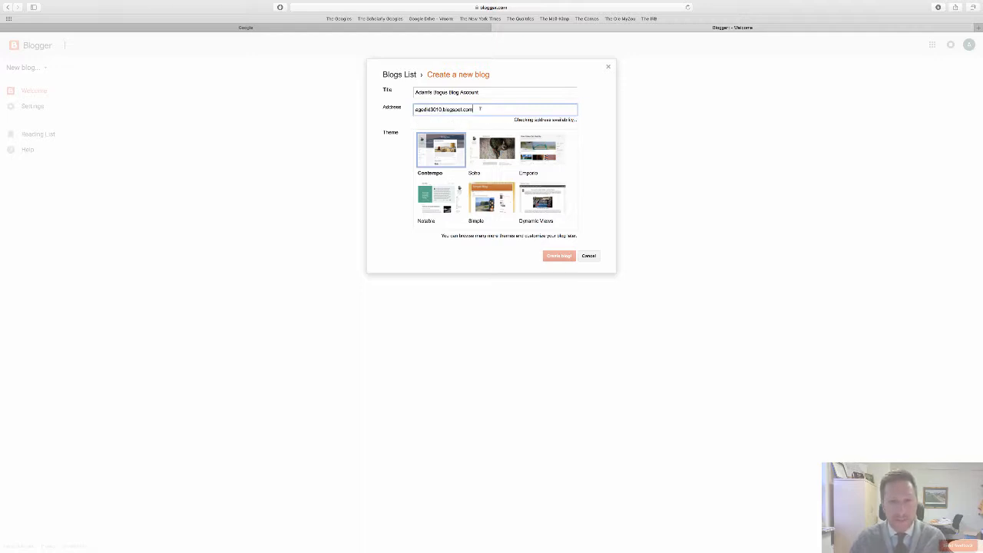
- Replace "Bogus Blog Account" in the blog title with "Class Blog", keeping the owner's first name
{"action": "left_click", "coordinate": [478, 91]}
{"action": "left_click_drag", "start_coordinate": [479, 91], "coordinate": [430, 91]}
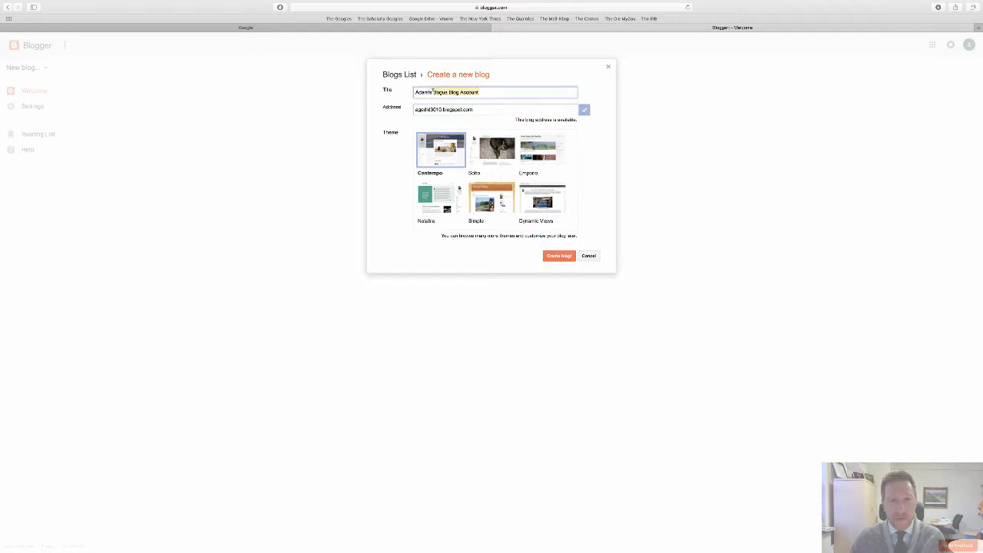
{"action": "type", "text": "Class Blog"}
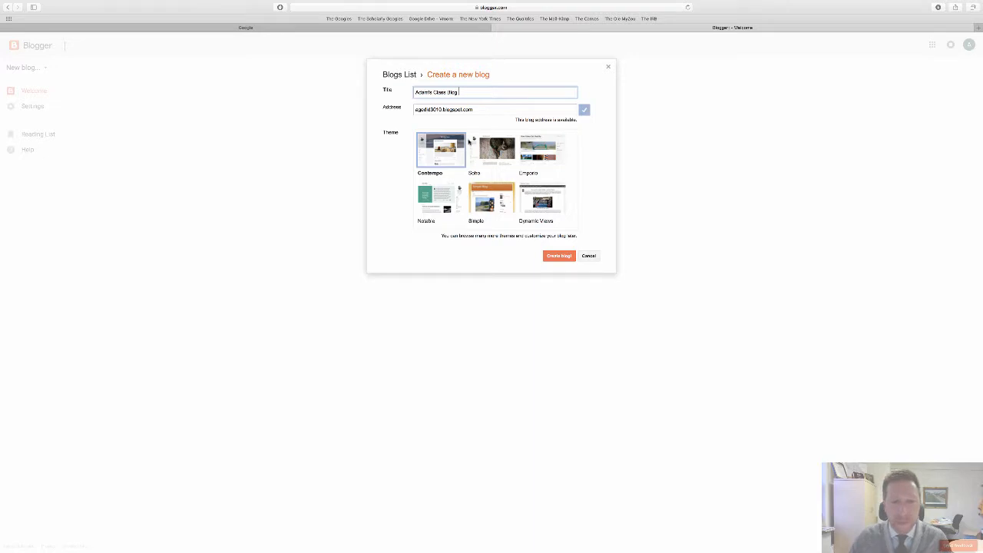
- Create the blog with the Soho theme, declining the offer to find a custom domain name
{"action": "left_click", "coordinate": [508, 154]}
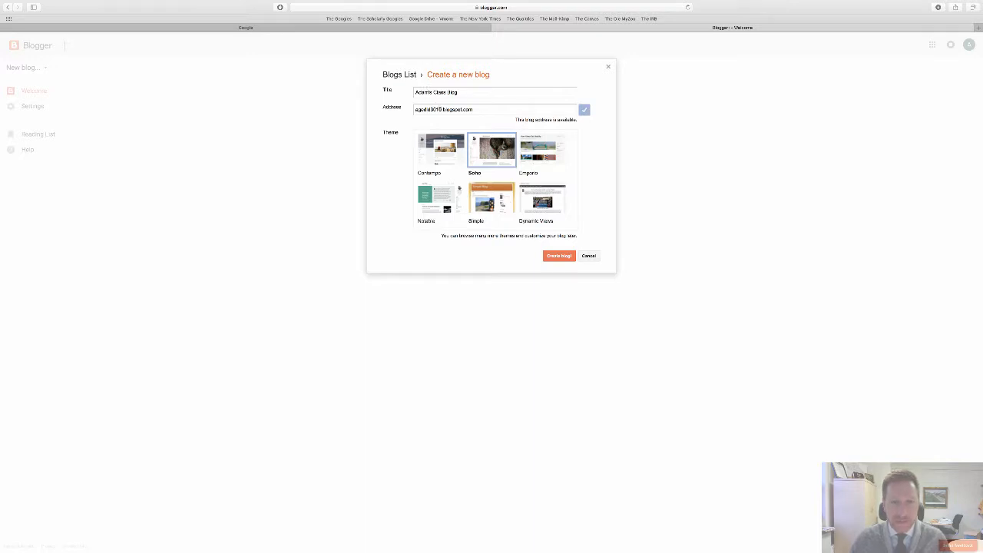
{"action": "left_click", "coordinate": [565, 259]}
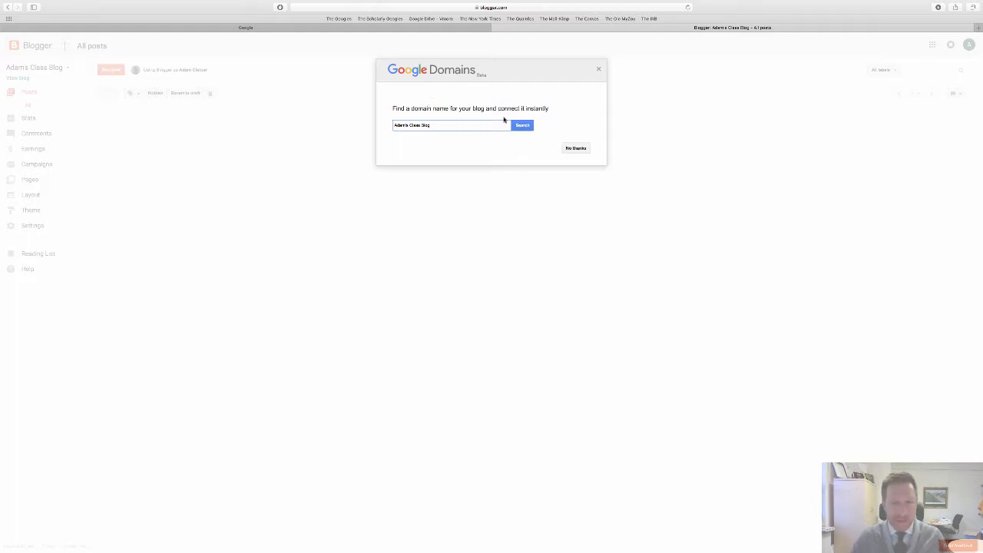
{"action": "left_click", "coordinate": [580, 151]}
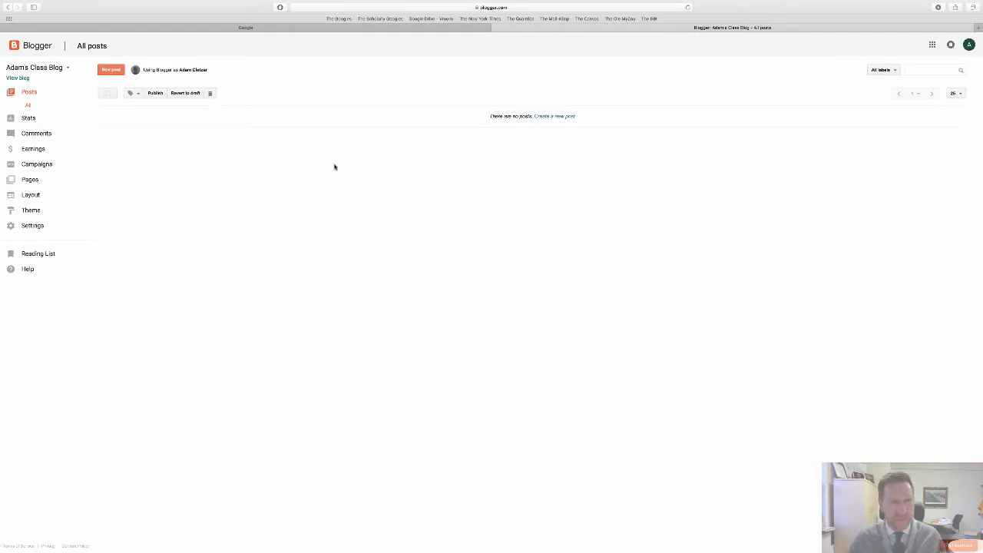
- Create a new post with the body text "Test Blog Post"
{"action": "left_click", "coordinate": [111, 69]}
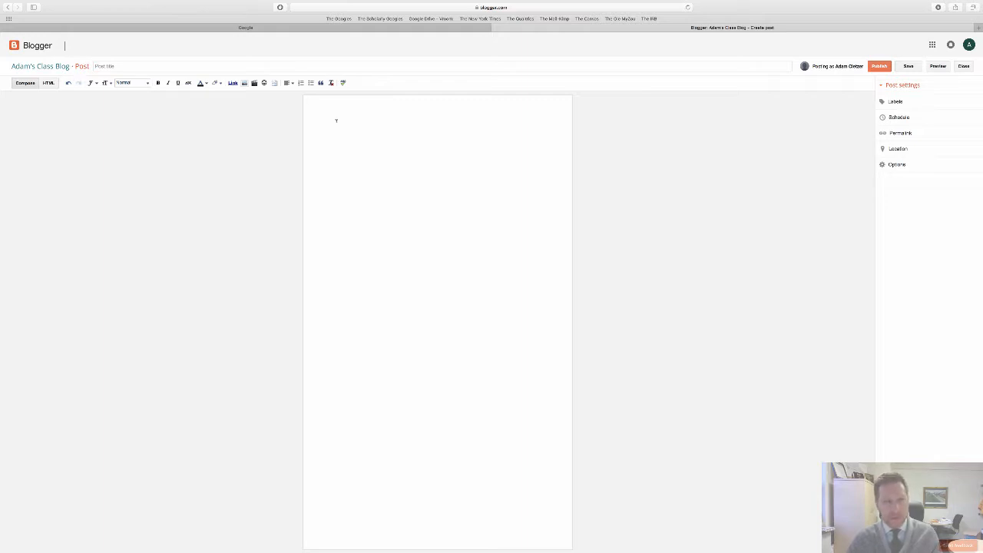
{"action": "left_click", "coordinate": [336, 121]}
{"action": "type", "text": "Test Blog "}
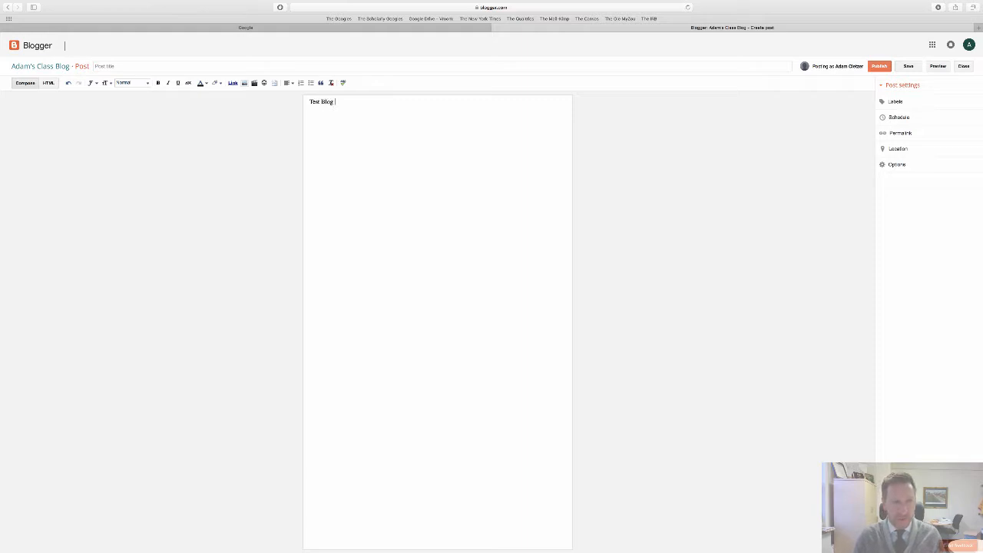
{"action": "type", "text": "Pla"}
{"action": "type", "text": "ost"}
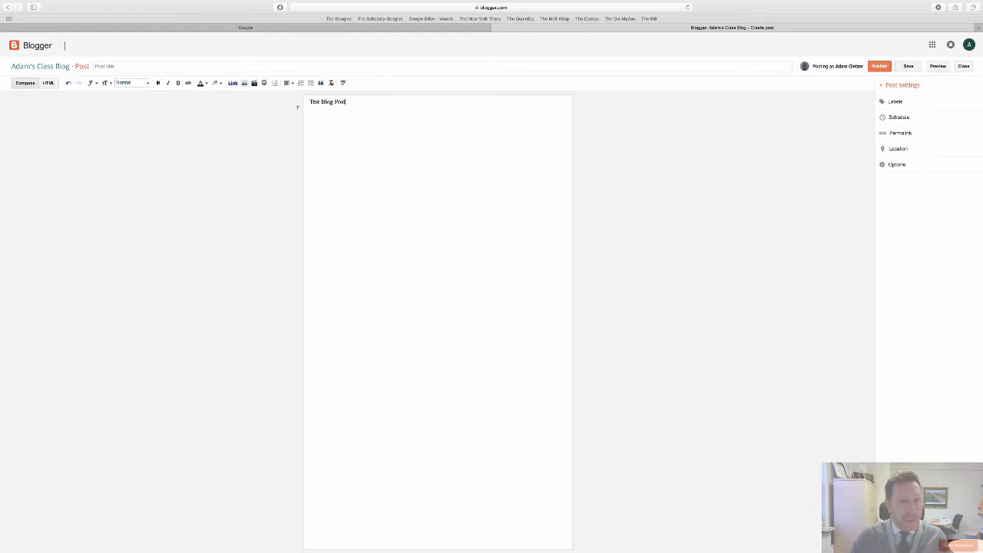
- Format the "Test Blog Post" line as bold, italic text in the Heading style
{"action": "triple_click", "coordinate": [362, 100]}
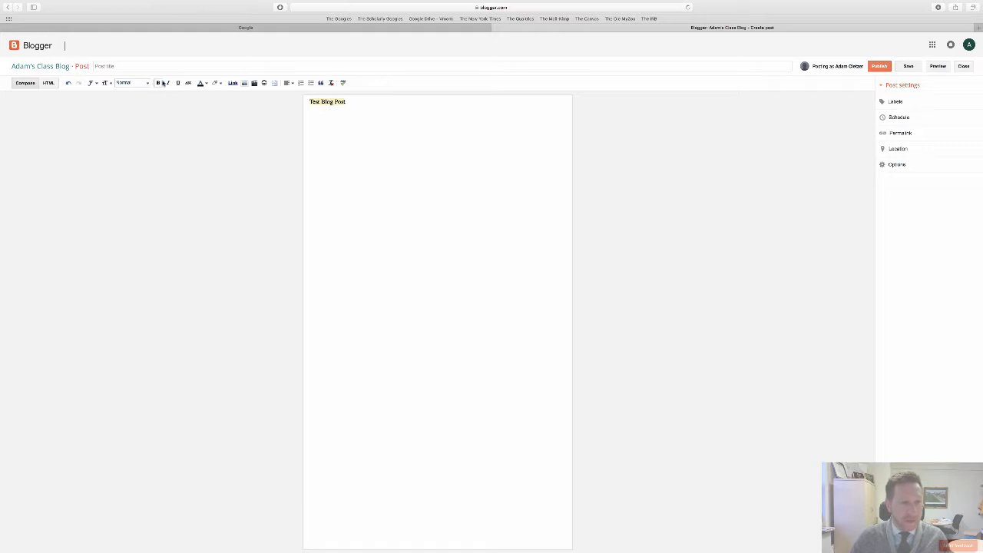
{"action": "left_click", "coordinate": [158, 83]}
{"action": "left_click", "coordinate": [168, 83]}
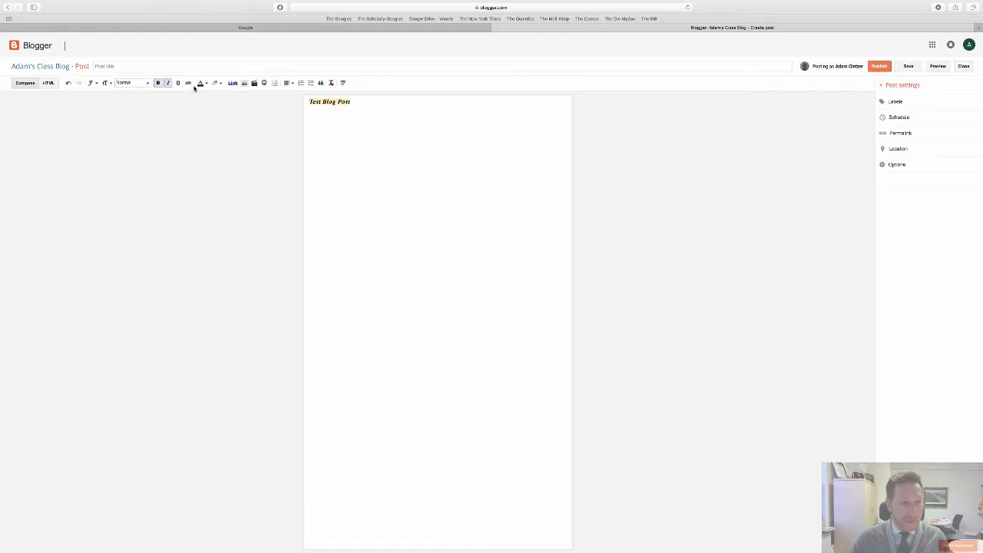
{"action": "left_click", "coordinate": [140, 83]}
{"action": "left_click", "coordinate": [136, 94]}
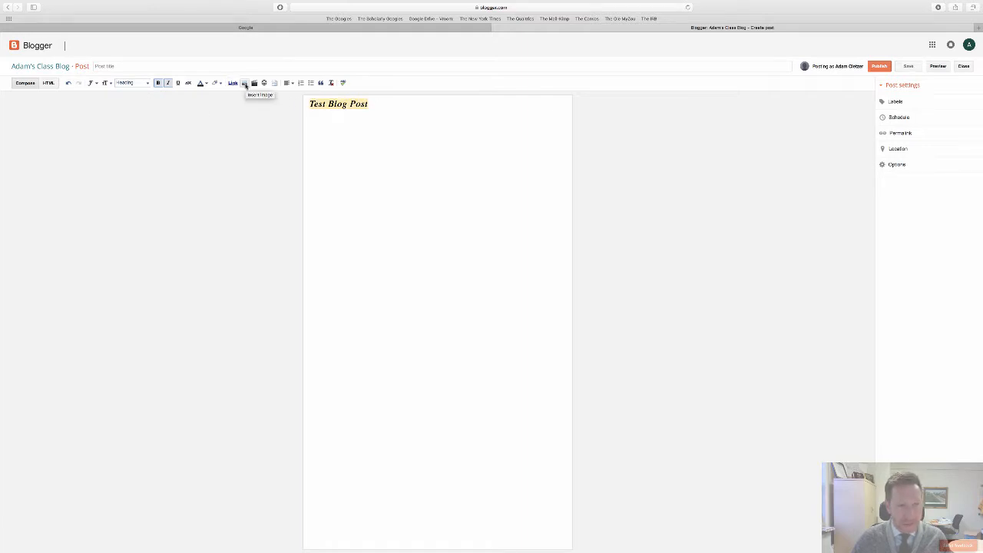
{"action": "left_click", "coordinate": [352, 116]}
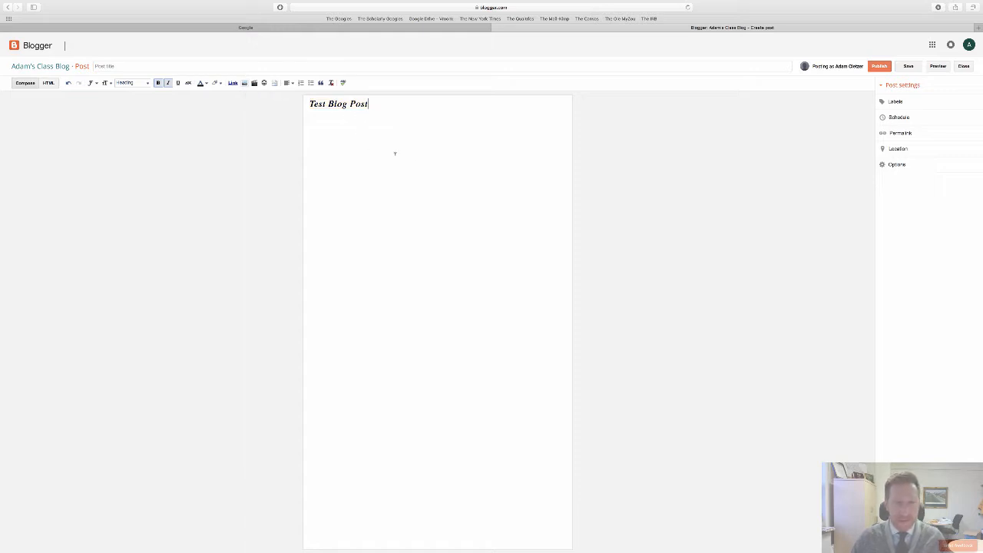
- Publish the test post and open its live page
{"action": "left_click", "coordinate": [880, 67]}
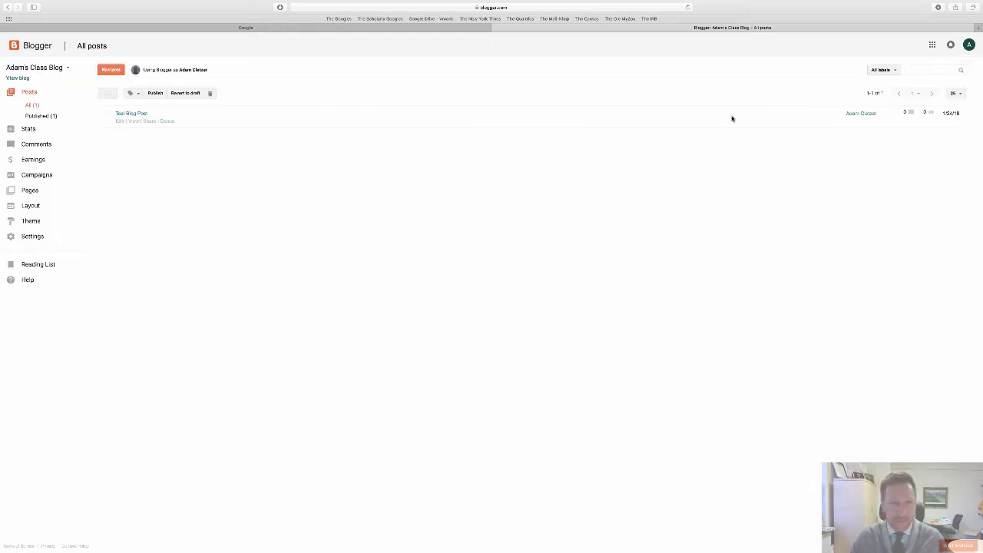
{"action": "left_click", "coordinate": [133, 121]}
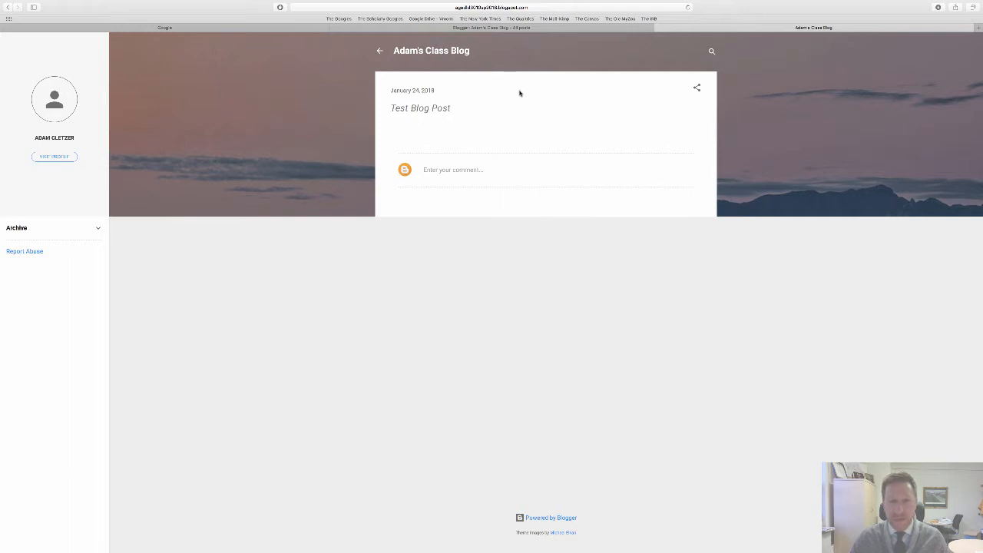
- Copy the published post's full web address and close the page to return to the posts list
{"action": "left_click", "coordinate": [542, 7]}
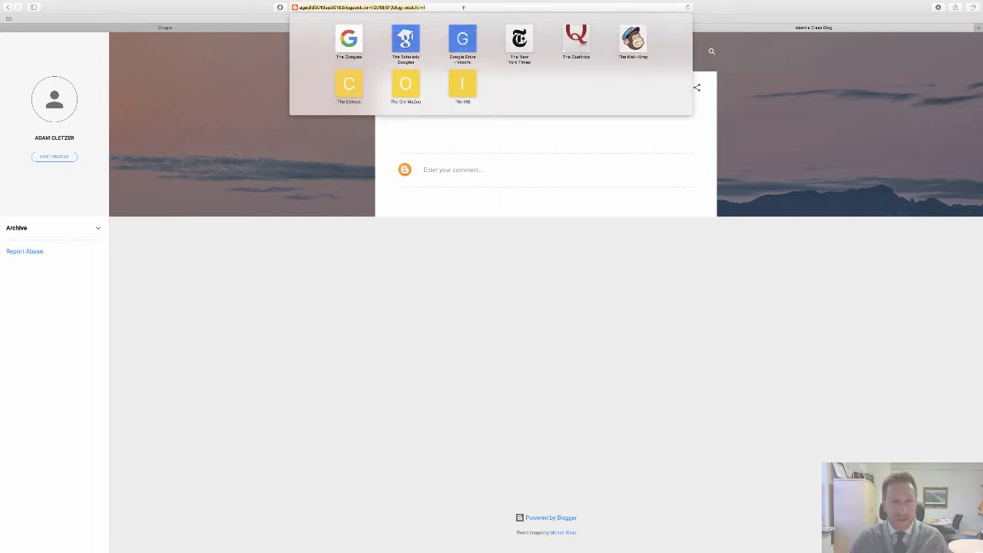
{"action": "right_click", "coordinate": [417, 6]}
{"action": "left_click", "coordinate": [431, 17]}
{"action": "left_click", "coordinate": [720, 124]}
{"action": "left_click", "coordinate": [658, 29]}
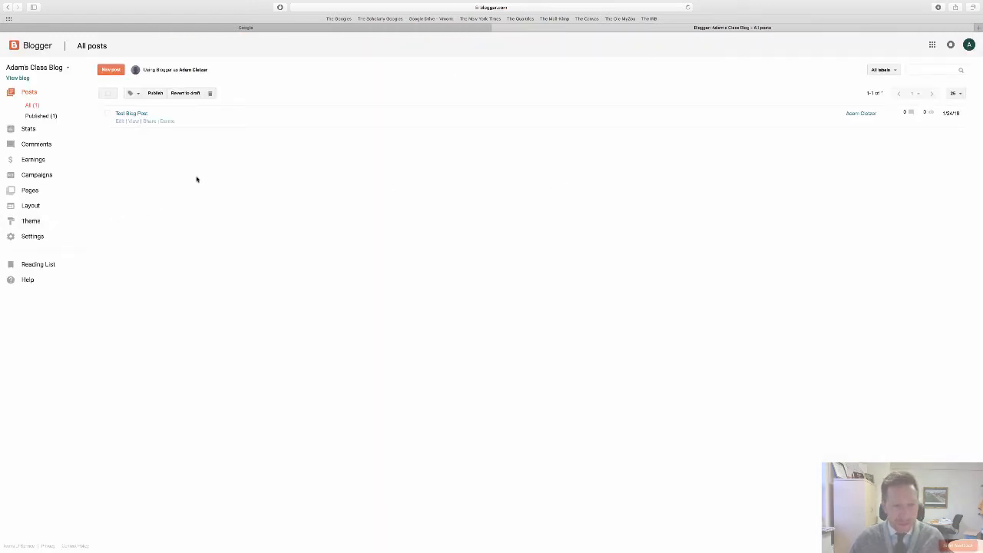
- In the blog's basic settings, change the Blog Readers permission to "Private - Only these readers"
{"action": "left_click", "coordinate": [32, 237]}
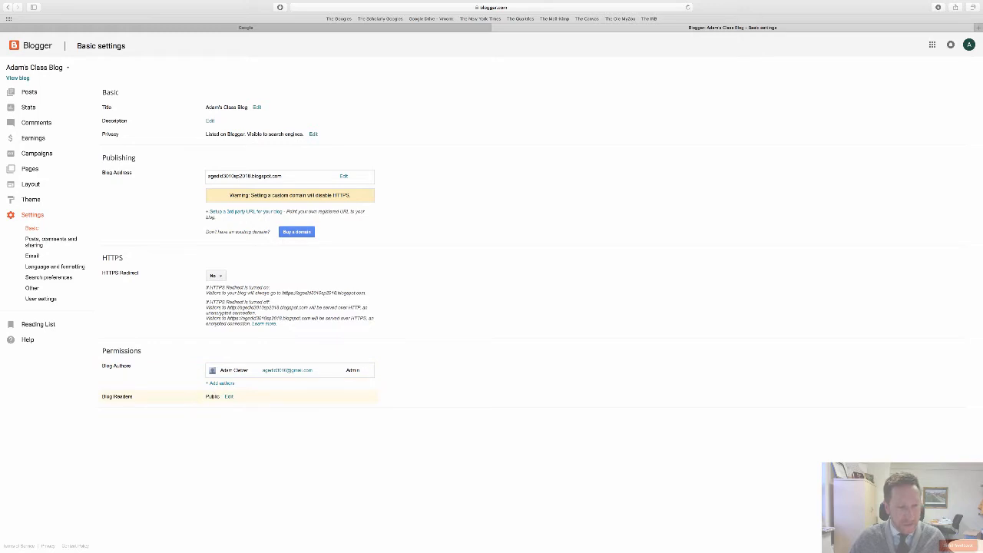
{"action": "left_click", "coordinate": [229, 397]}
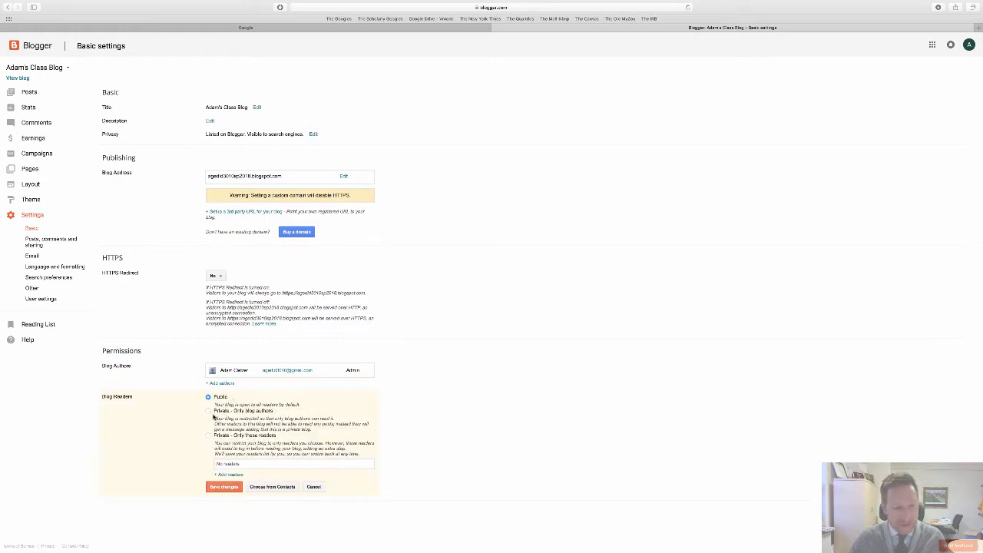
{"action": "left_click", "coordinate": [208, 437]}
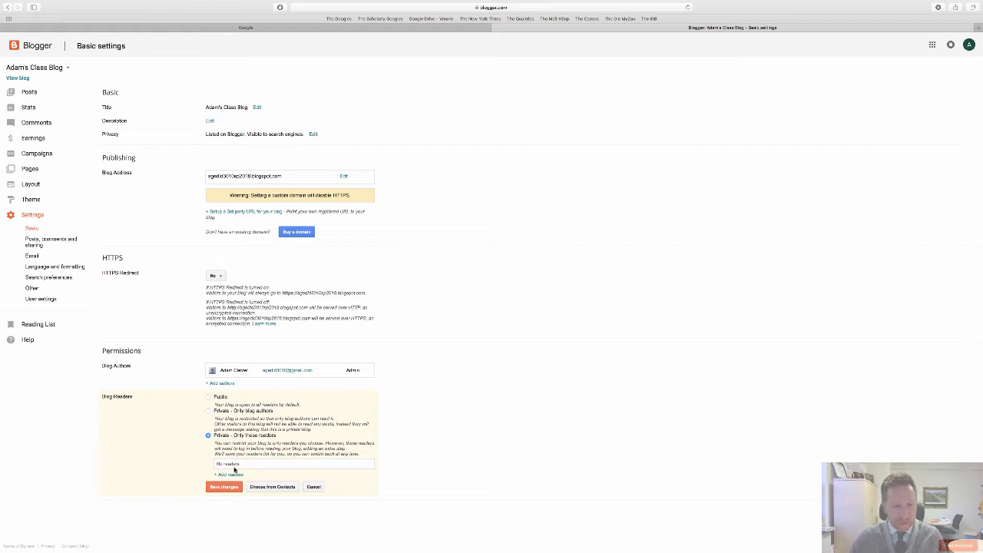
- Add a permitted reader by entering the reader's e-mail address, and save the Blog Readers changes
{"action": "left_click", "coordinate": [232, 475]}
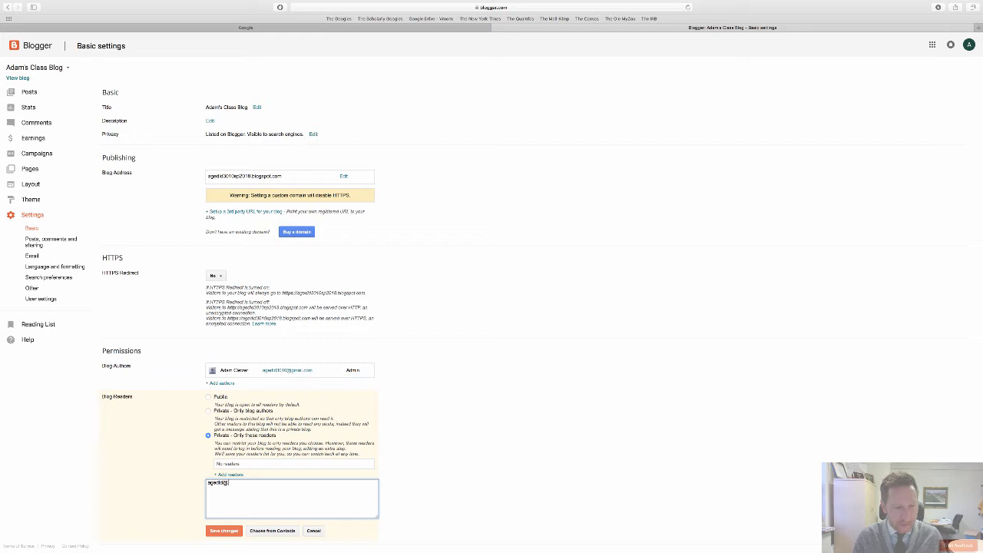
{"action": "key", "text": "BackSpace"}
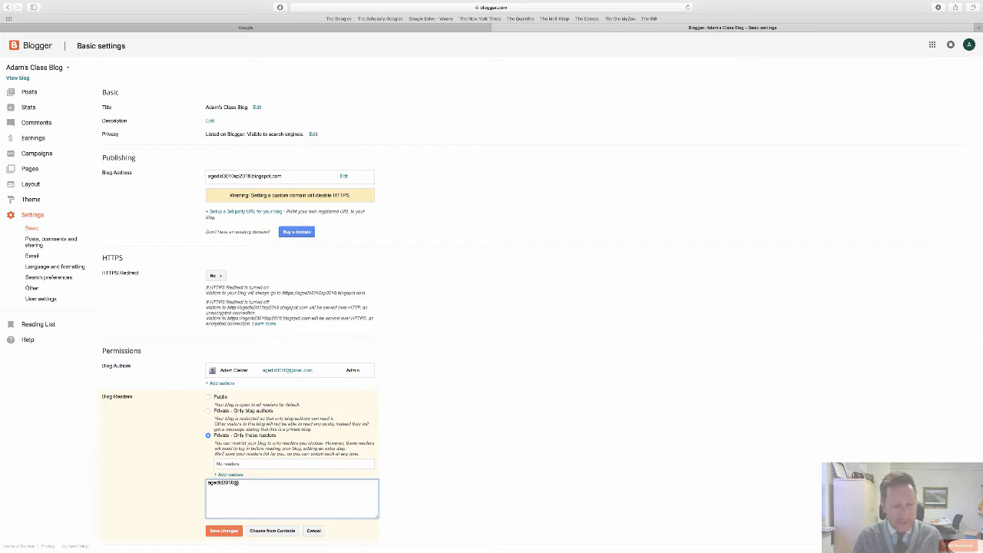
{"action": "type", "text": "gmai"}
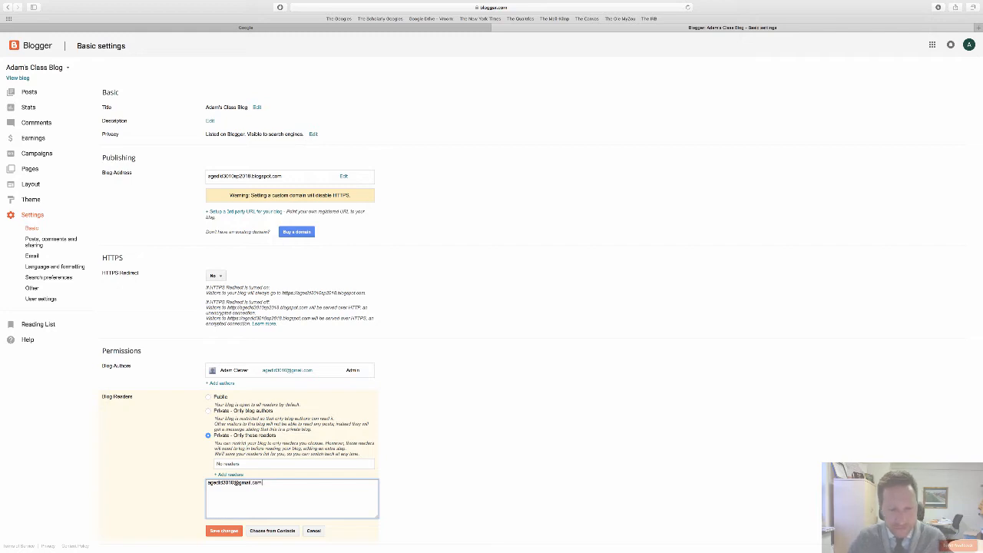
{"action": "type", "text": "l.com"}
{"action": "left_click", "coordinate": [228, 531]}
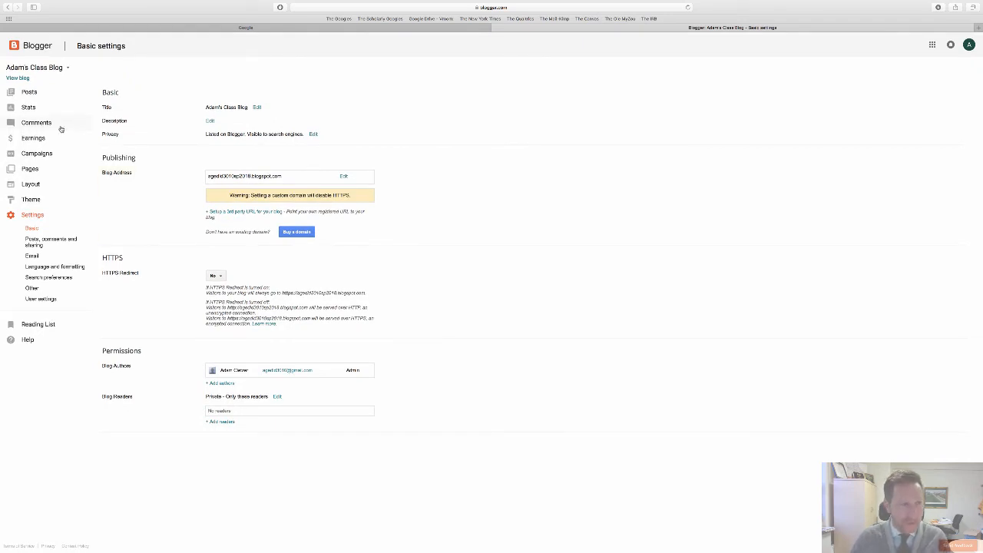
- Open a blank new post from the posts list and close it without publishing
{"action": "left_click", "coordinate": [34, 94]}
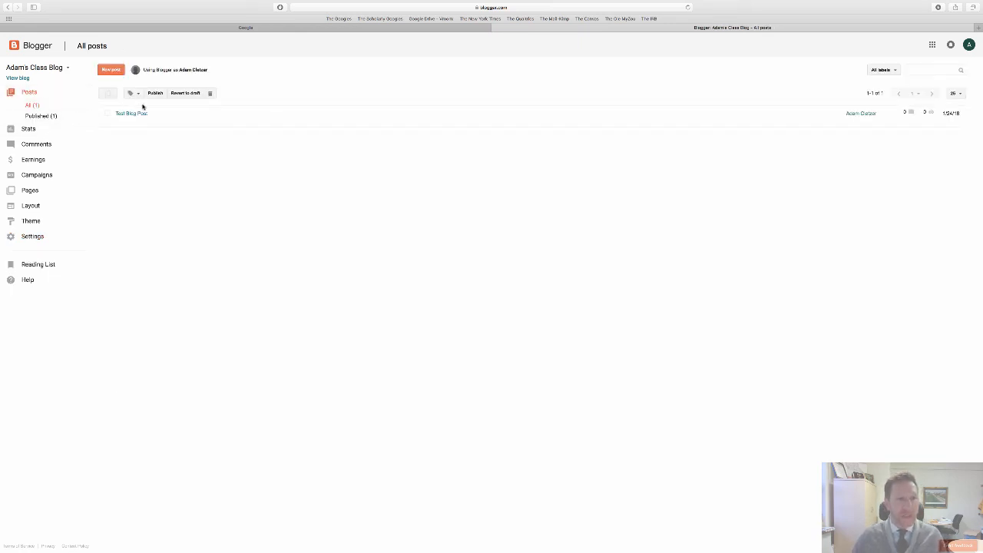
{"action": "left_click", "coordinate": [112, 71]}
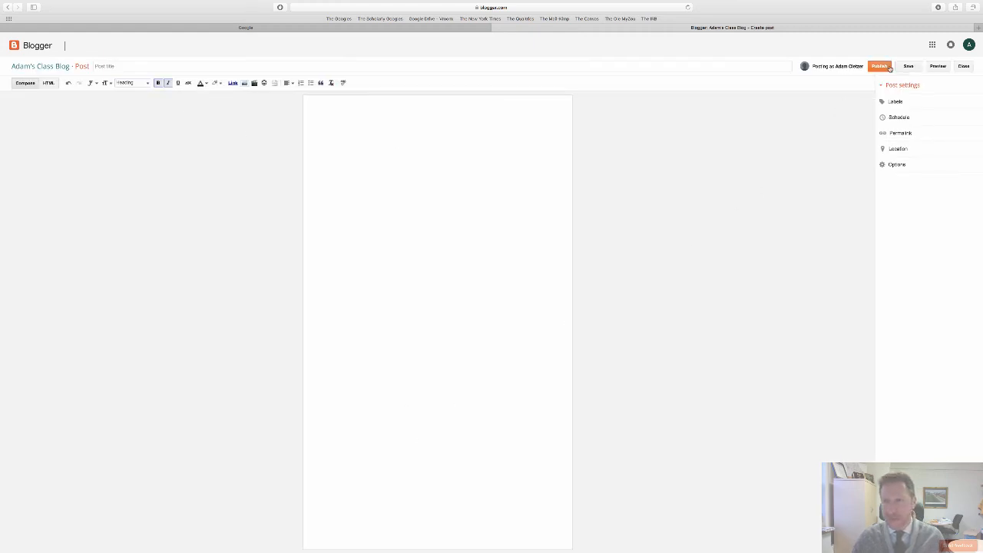
{"action": "left_click", "coordinate": [964, 66]}
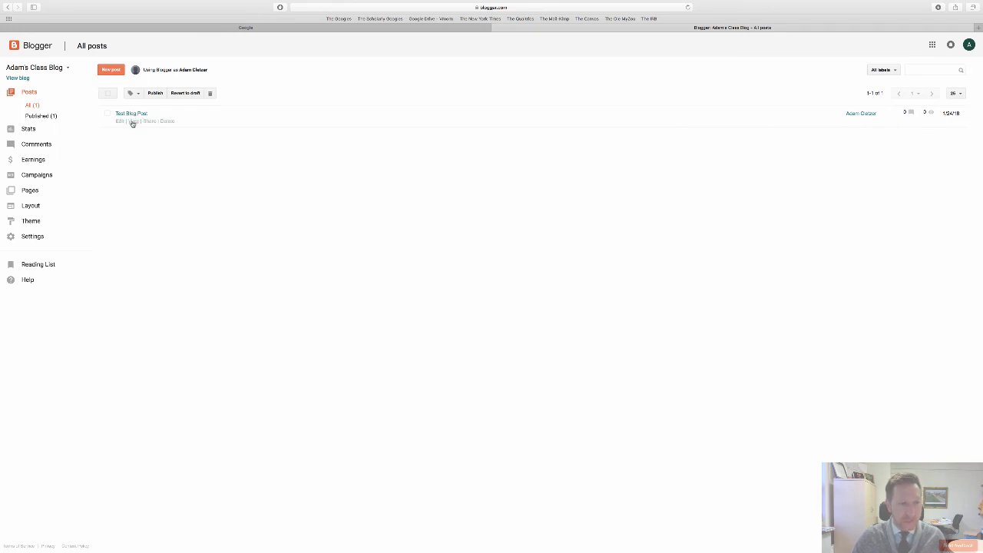
- View the live page of the published "Test Blog Post" and show its full web address
{"action": "left_click", "coordinate": [132, 121]}
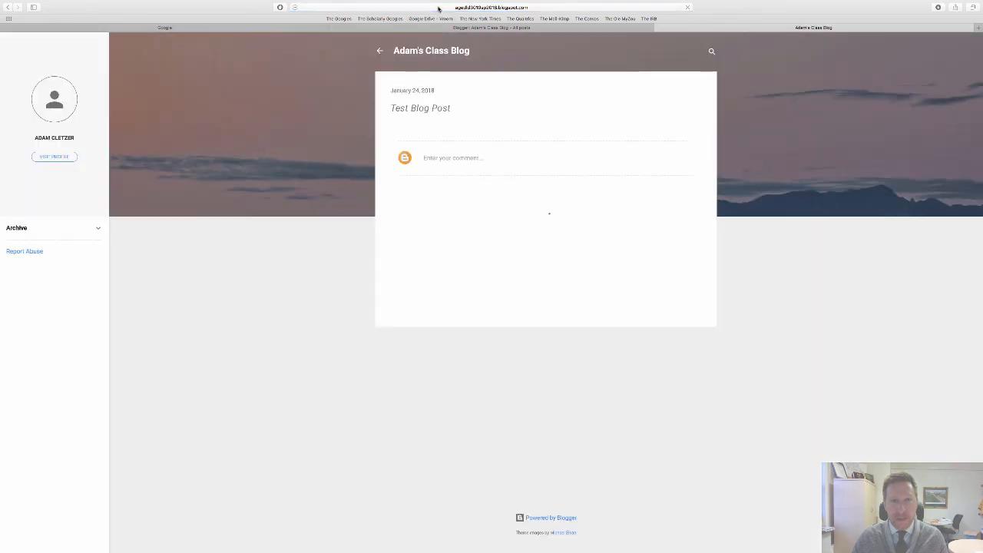
{"action": "left_click", "coordinate": [438, 11]}
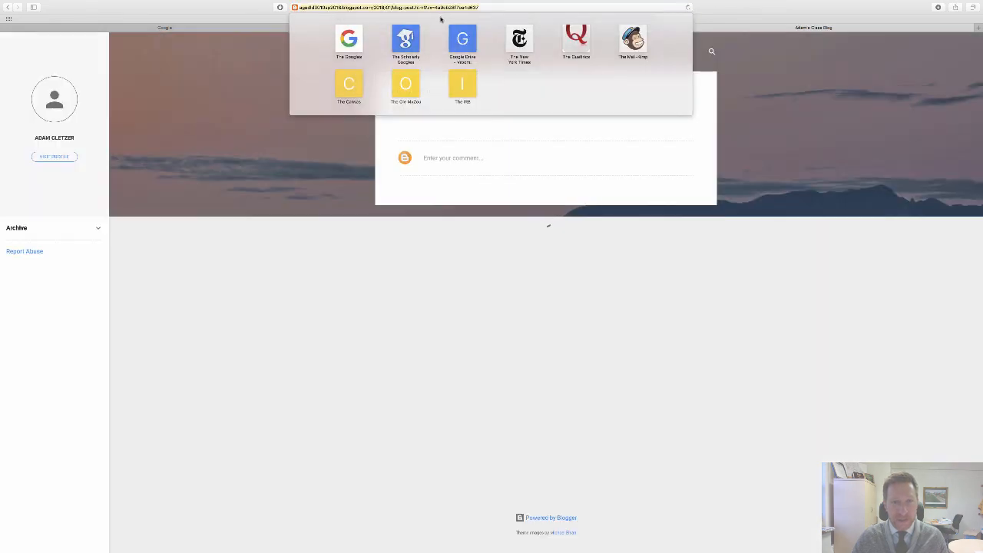
{"action": "left_click", "coordinate": [279, 231]}
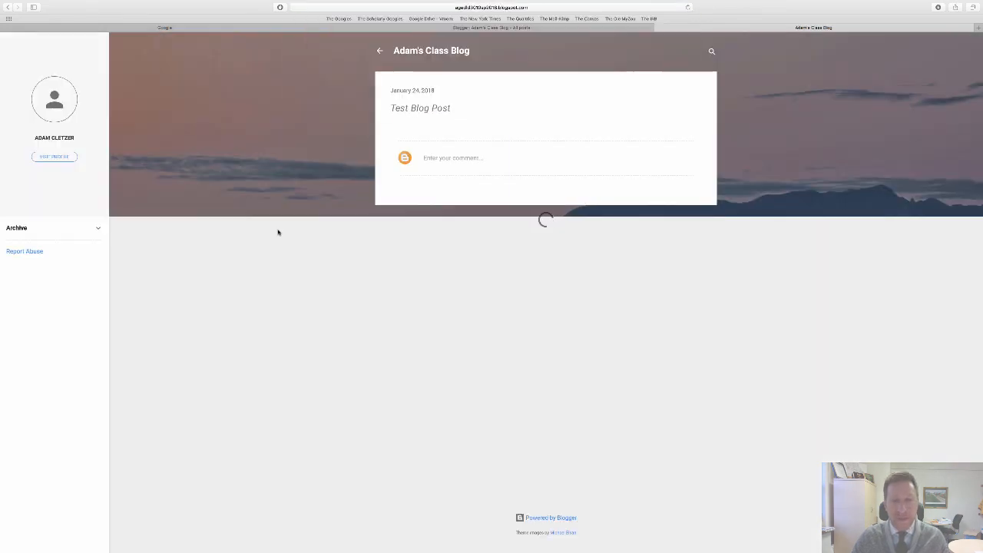